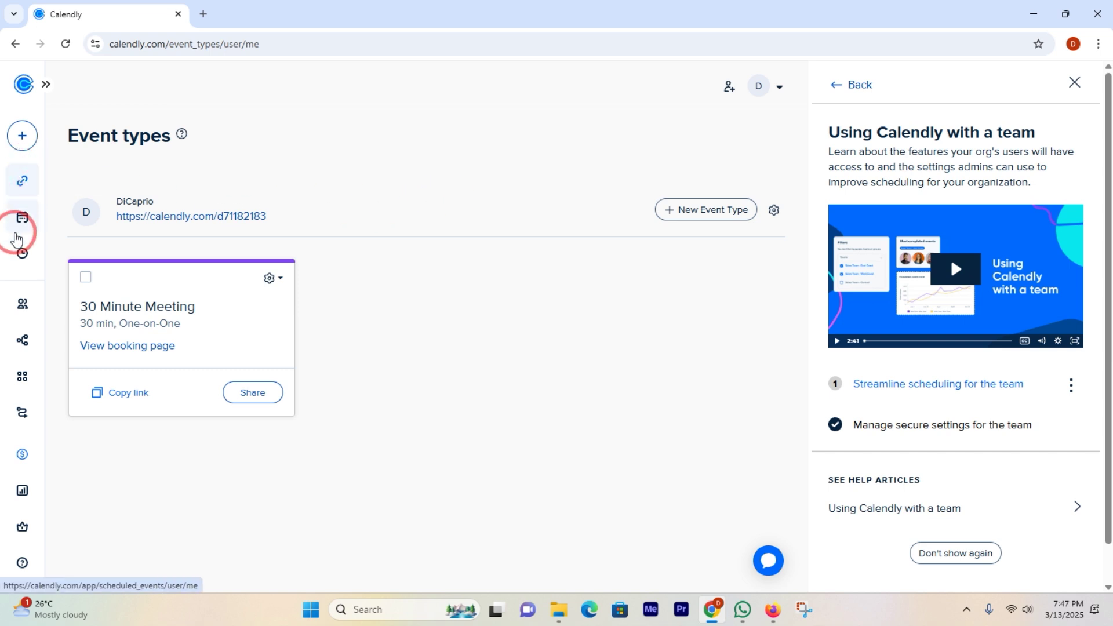
View the empty Meetings page, then open the account menu from the avatar.
click(26, 215)
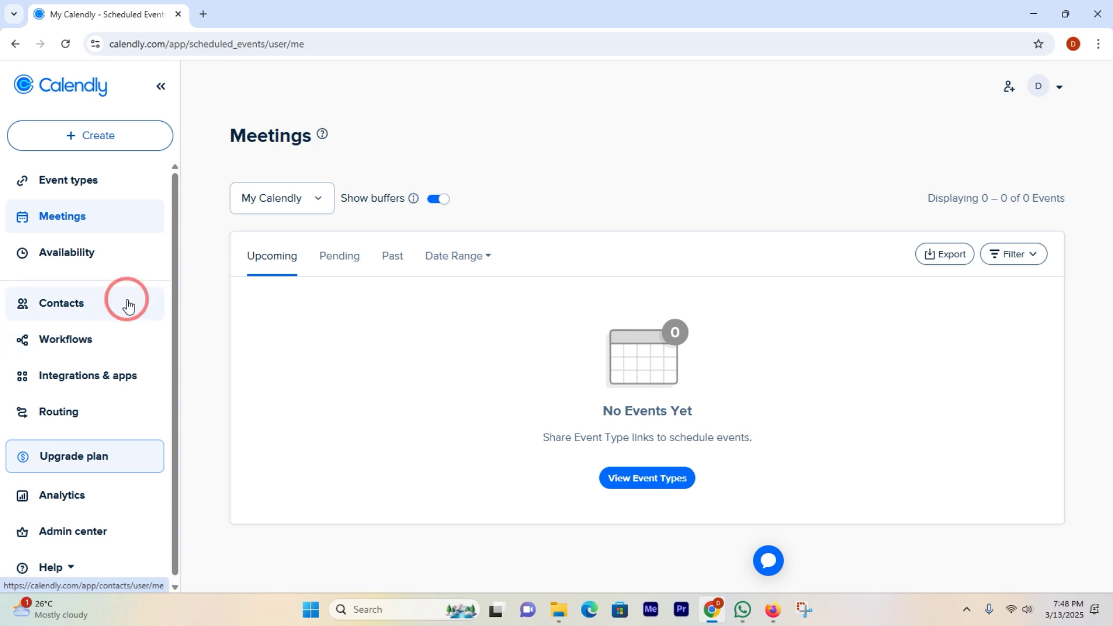
click(1059, 87)
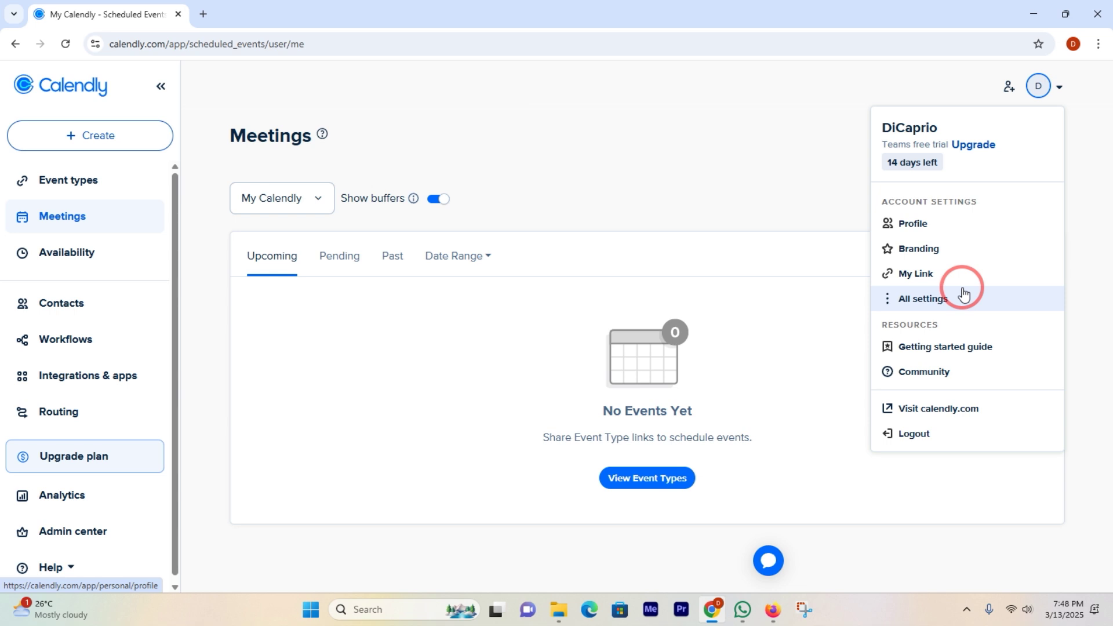
Go to All settings, then Login preferences, which shows login through a linked Google account.
click(930, 300)
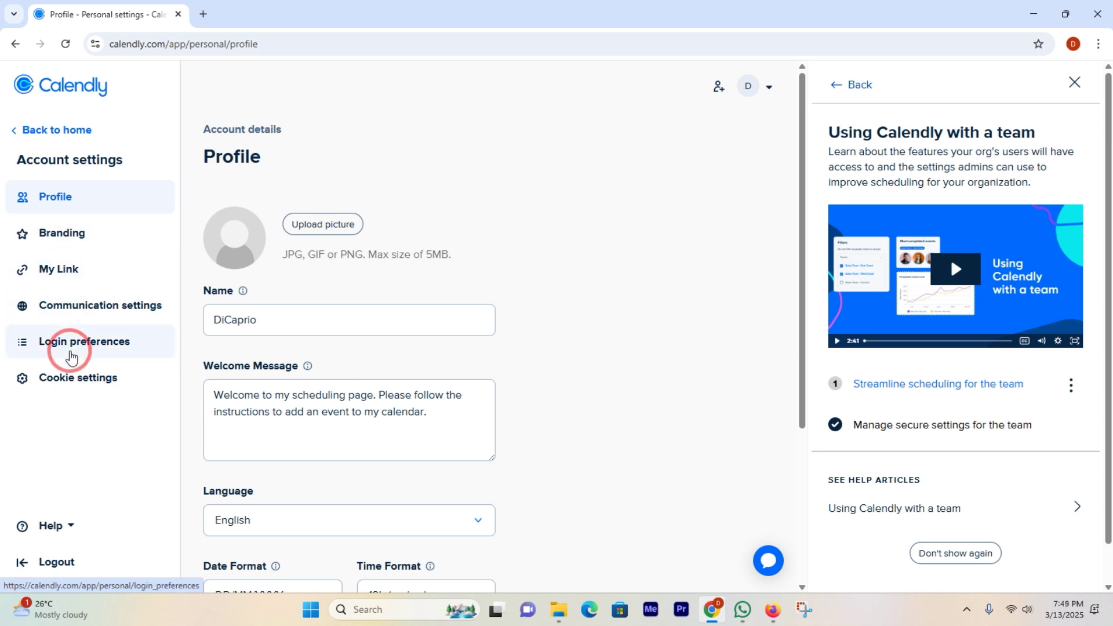
click(70, 355)
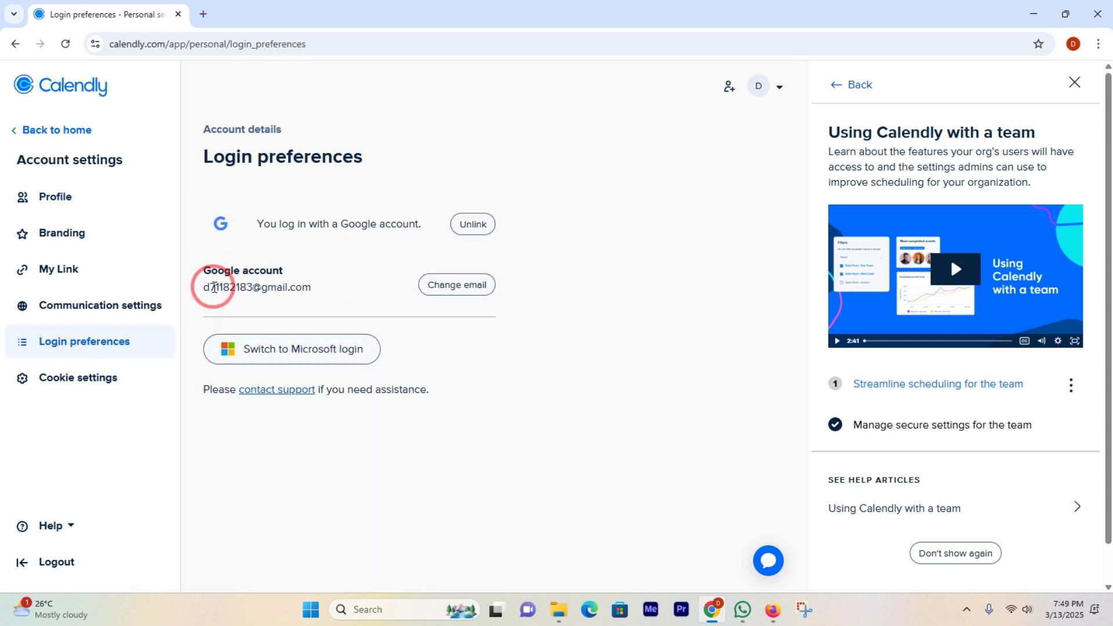